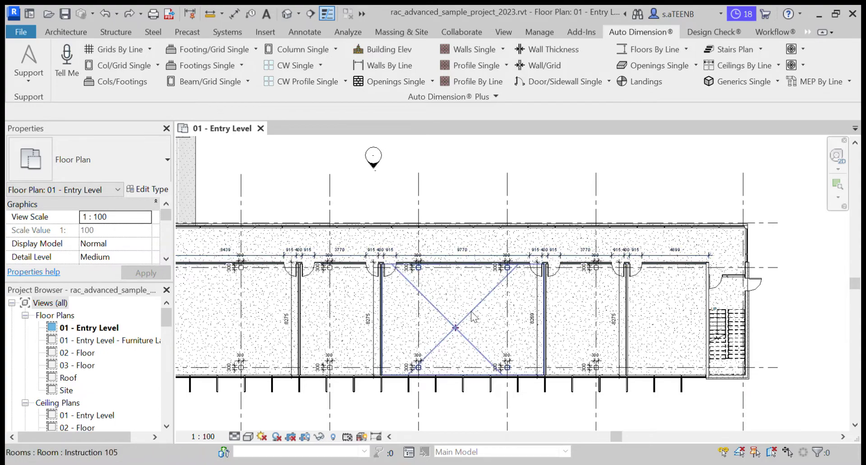
Add a vertical wall dimension string across the corridor and classroom along grid line 7.
middle_click_drag(488, 320, 829, 323)
mouse_move(431, 353)
middle_mouse_down()
mouse_move(735, 381)
mouse_move(522, 376)
mouse_move(501, 388)
middle_mouse_up()
scroll(500, 388, "up", 2)
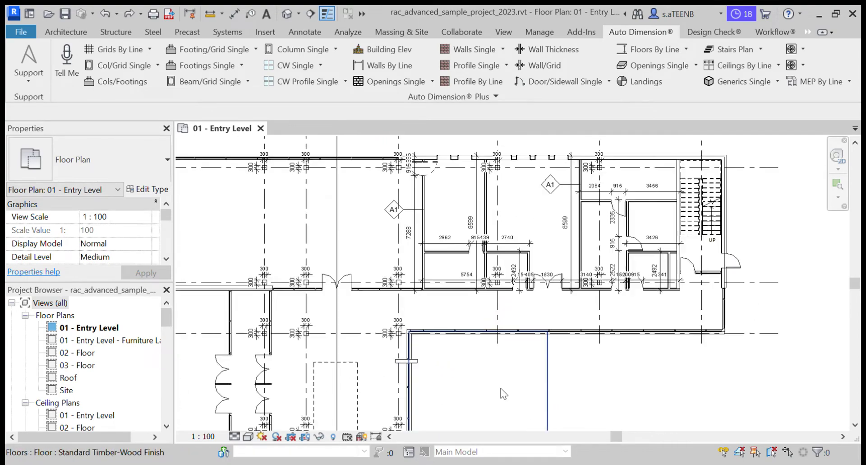
mouse_move(598, 398)
middle_mouse_down()
mouse_move(630, 316)
mouse_move(559, 184)
mouse_move(567, 173)
mouse_move(599, 221)
mouse_move(530, 305)
mouse_move(562, 360)
mouse_move(554, 355)
middle_mouse_up()
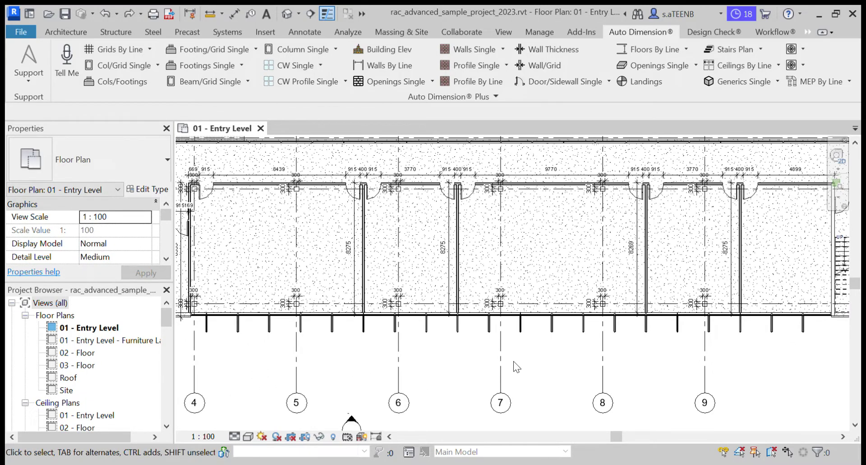
key("ctrl+z")
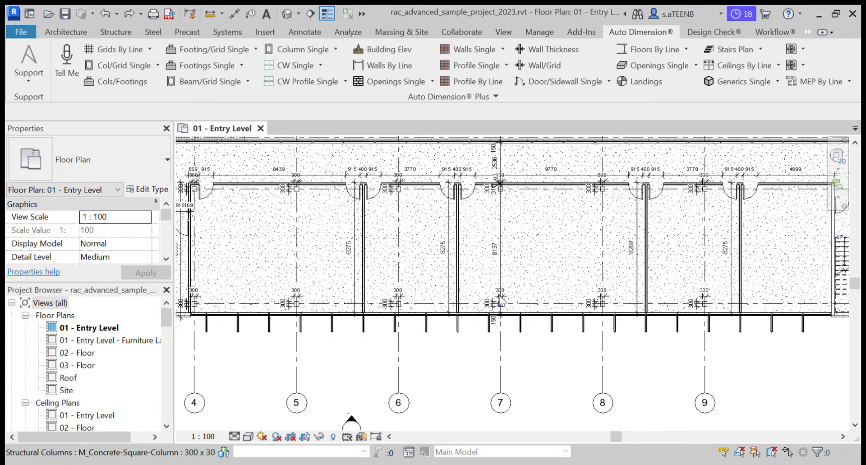
Move the wall dimension string off grid line 7 into the open room space between grids 7 and 8.
left_click(502, 230)
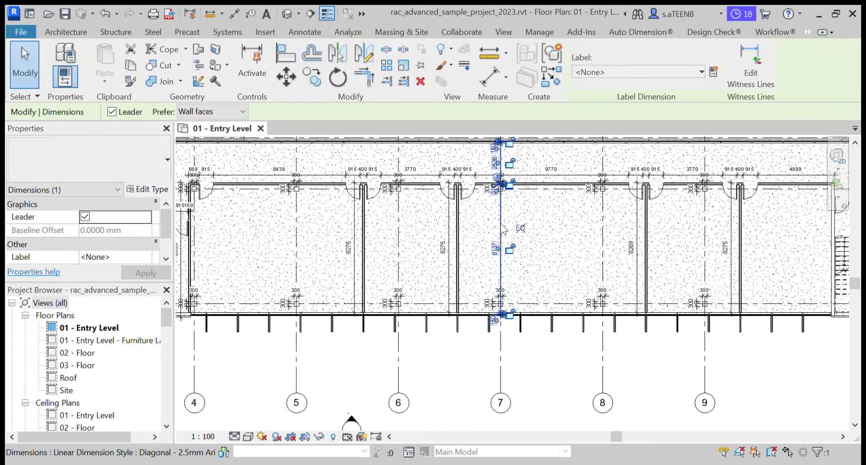
left_click_drag(509, 231, 543, 230)
key("Escape")
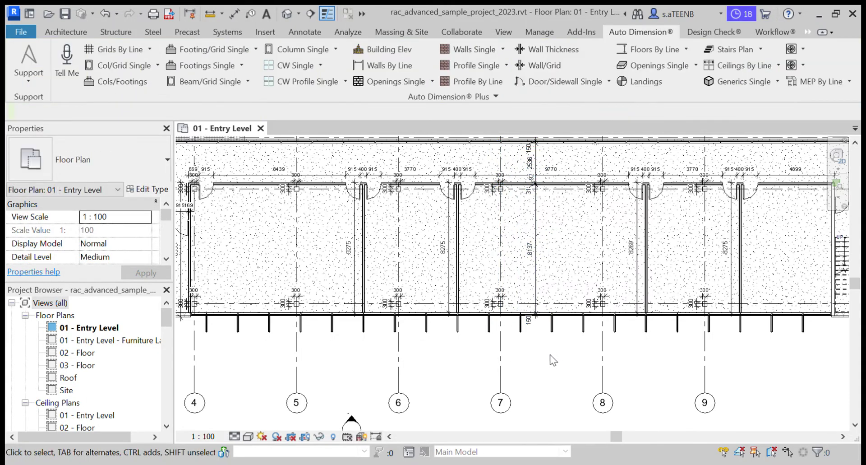
middle_click_drag(549, 358, 550, 390)
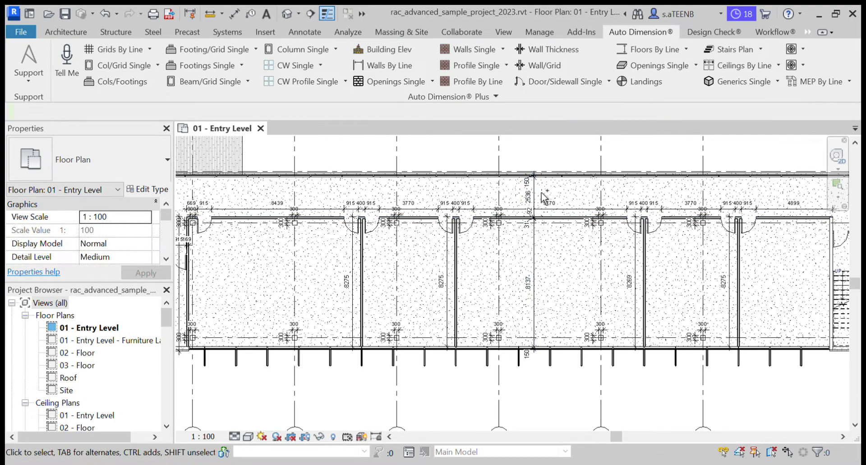
Add a vertical wall dimension string along grid line 3 and move it into the space between grids 2 and 3.
middle_click_drag(541, 191, 557, 311, "ctrl")
middle_click_drag(555, 256, 548, 379)
middle_click_drag(527, 224, 531, 179, "ctrl")
middle_click_drag(527, 312, 522, 171)
middle_click_drag(492, 290, 696, 266)
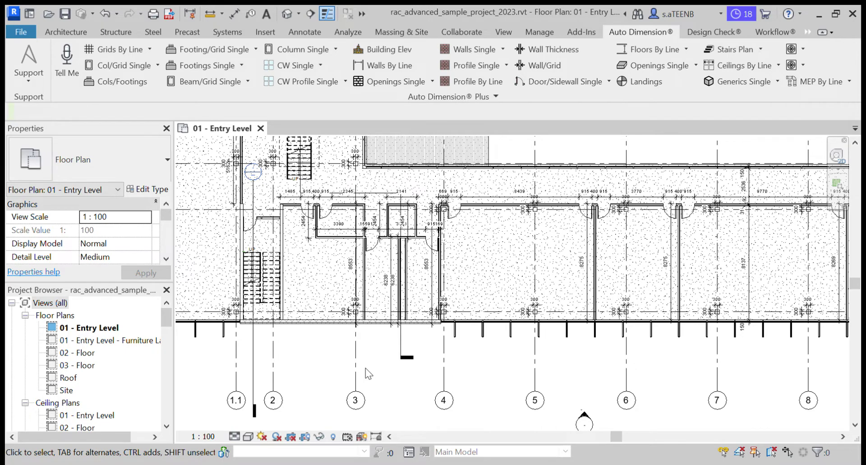
left_click(353, 291)
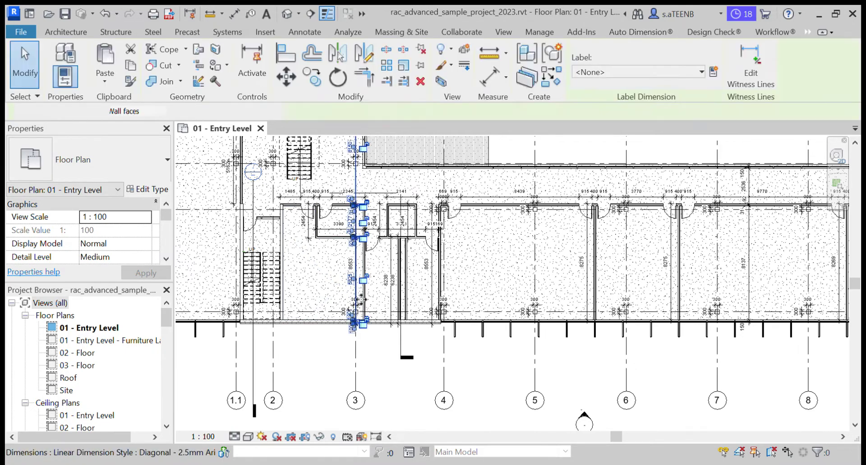
left_click_drag(353, 291, 322, 291)
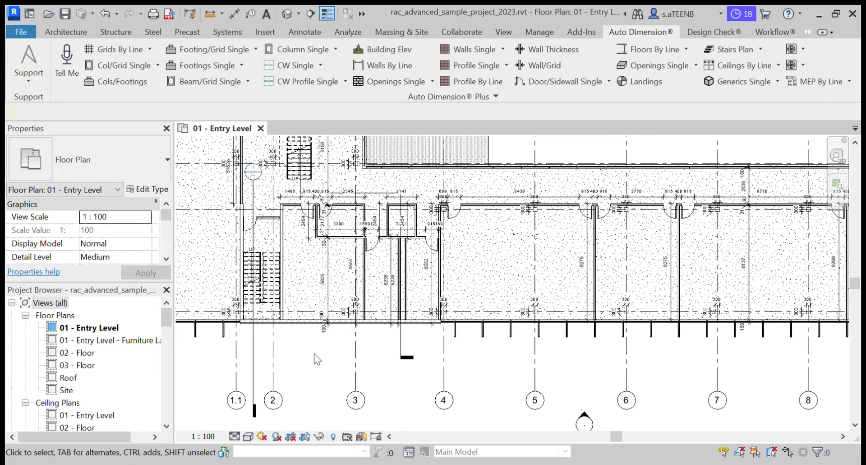
Add exterior dimension strings around all sides of the entry-level building plan.
middle_click_drag(326, 356, 348, 366)
middle_click_drag(336, 289, 322, 313, "ctrl")
middle_click_drag(321, 313, 377, 320)
scroll(377, 321, "down", 4)
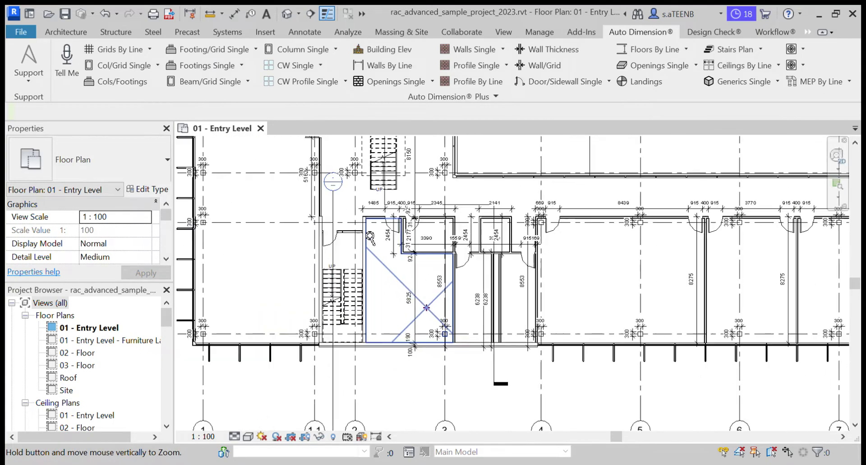
scroll(386, 305, "down", 3)
middle_click_drag(501, 311, 446, 408)
middle_click_drag(496, 320, 531, 286, "ctrl")
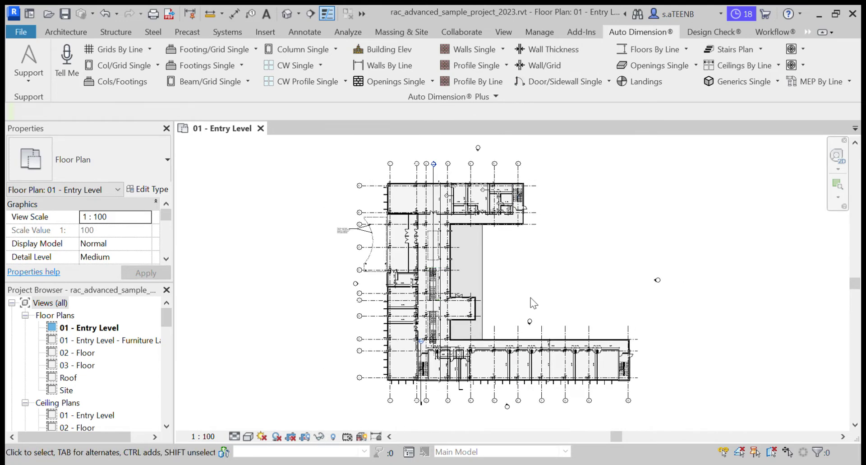
key("v")
key("v")
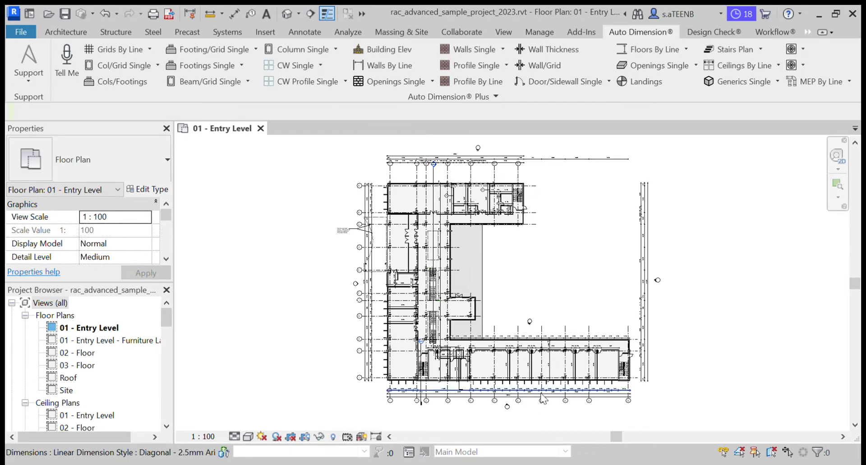
Examine the exterior dimension strings along the lower facade between grids 10 and 1 and around the adjoining corners.
middle_click_drag(628, 338, 649, 459, "ctrl")
middle_click_drag(591, 288, 591, 287)
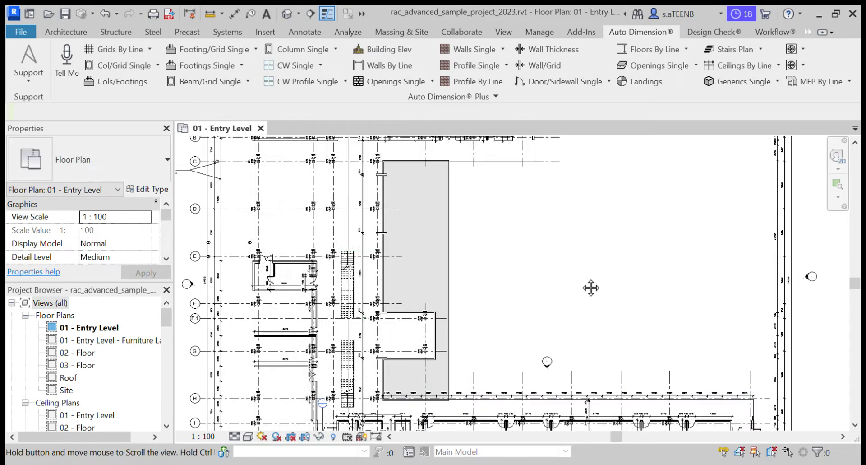
scroll(700, 387, "up", 5)
middle_click_drag(685, 386, 422, 347)
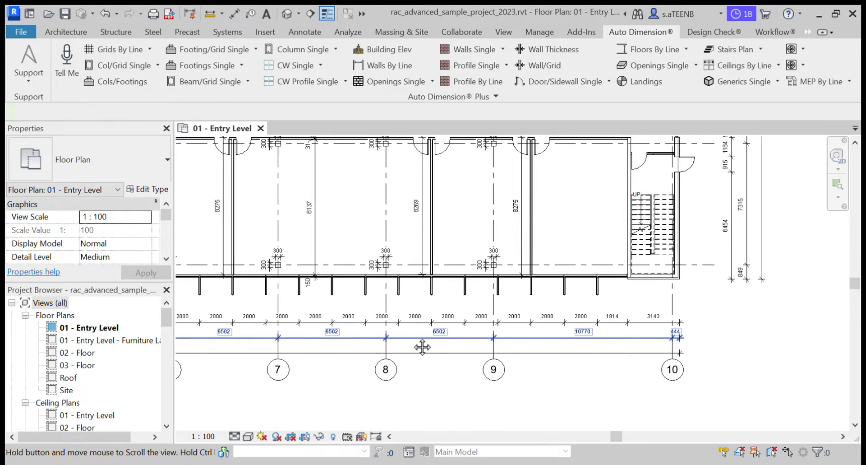
middle_click_drag(578, 299, 812, 287)
middle_click_drag(420, 285, 820, 305)
scroll(821, 306, "down", 1)
middle_click_drag(369, 281, 446, 361)
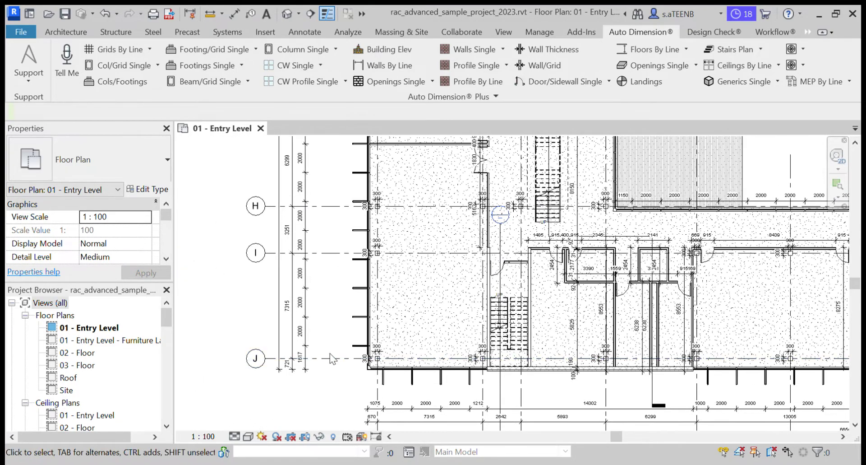
middle_click_drag(366, 363, 126, 282)
middle_click_drag(565, 343, 352, 333)
middle_click_drag(695, 401, 541, 375)
middle_click_drag(658, 241, 570, 368, "ctrl")
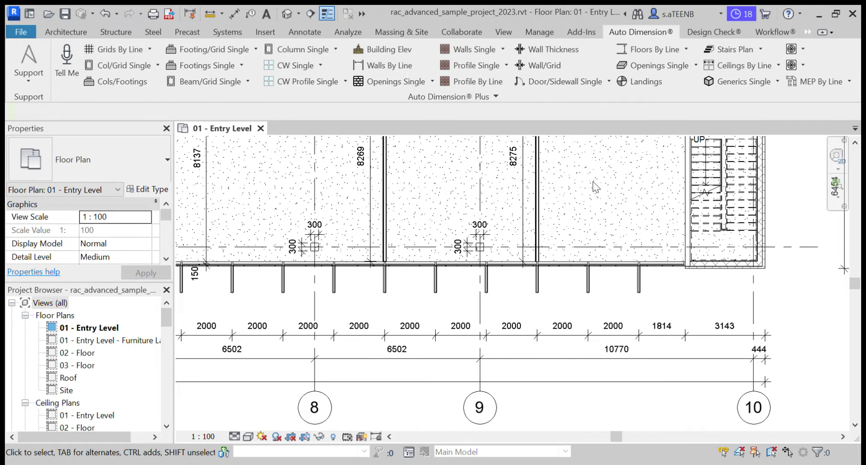
Try dimensioning the curtain wall panel spacing along the lower facade, undoing the string placed too close to the wall.
left_click(511, 98)
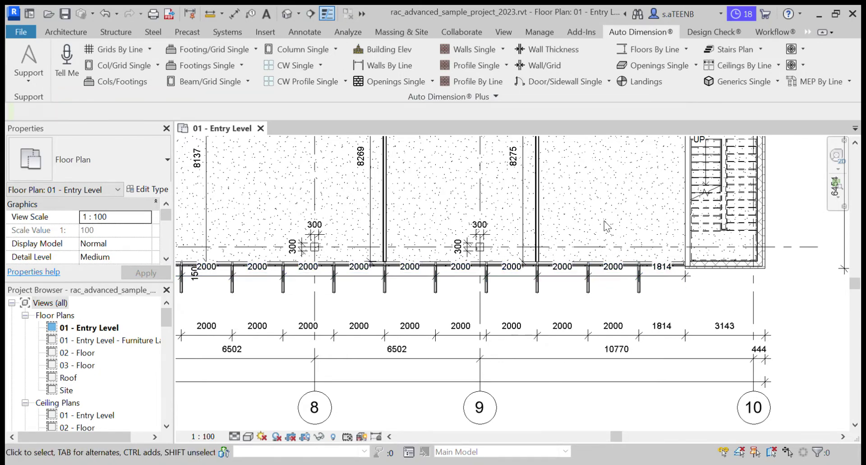
left_click(105, 14)
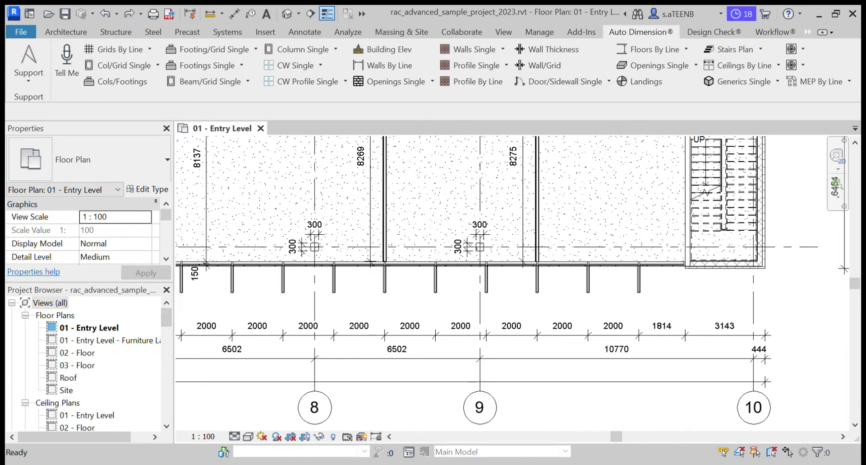
middle_click_drag(627, 293, 605, 293)
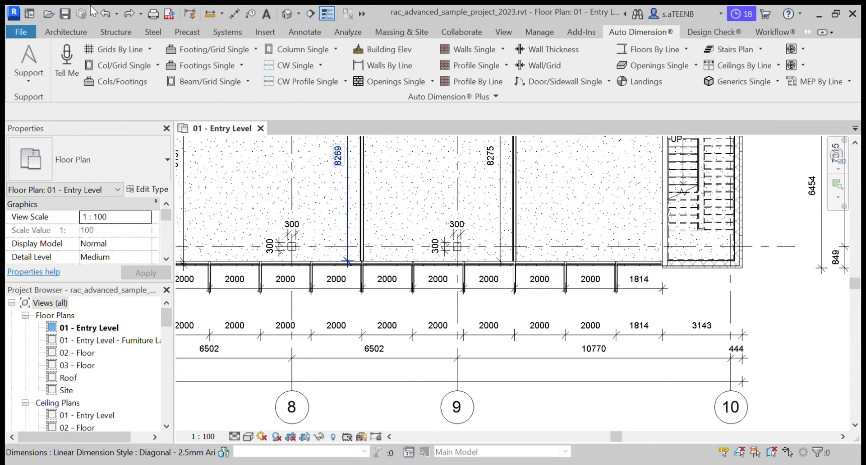
Undo the panel-spacing string and dimension the curtain walls' panels and mullion widths just outside the facade.
left_click(106, 17)
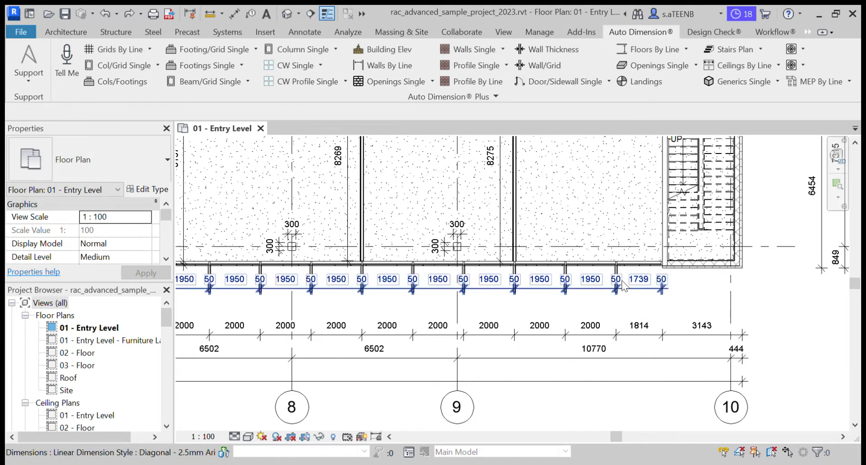
middle_click_drag(402, 315, 800, 323)
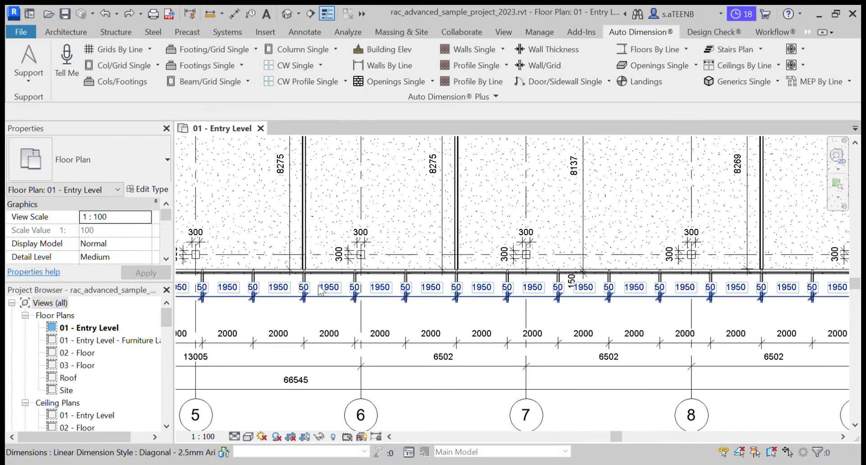
middle_click_drag(226, 302, 760, 275)
middle_click_drag(423, 276, 745, 298)
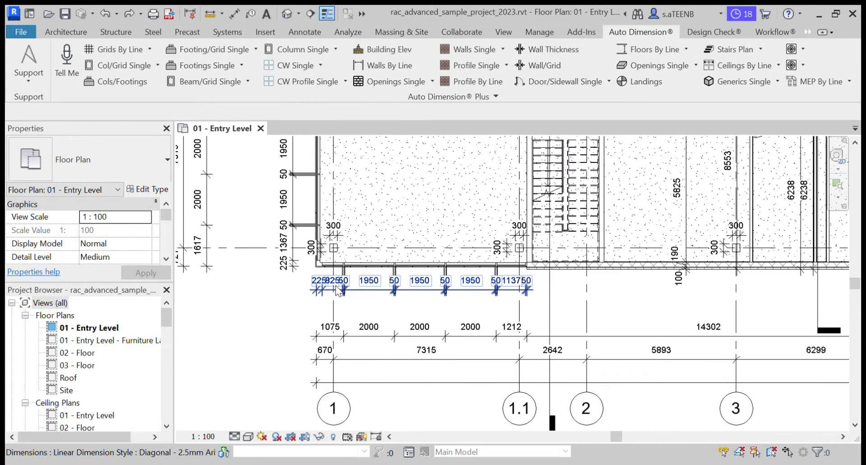
Examine the curtain wall profile and wall dimensions along grids H to J and the lower facade from grid 1 to 8.
middle_click_drag(277, 282, 312, 397)
middle_click_drag(268, 271, 316, 370)
scroll(314, 359, "down", 2)
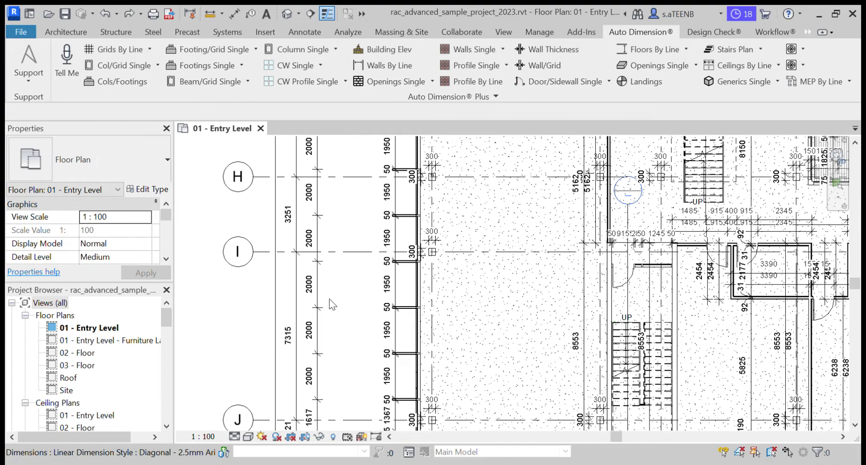
middle_click_drag(336, 306, 219, 297)
middle_click_drag(493, 319, 354, 184)
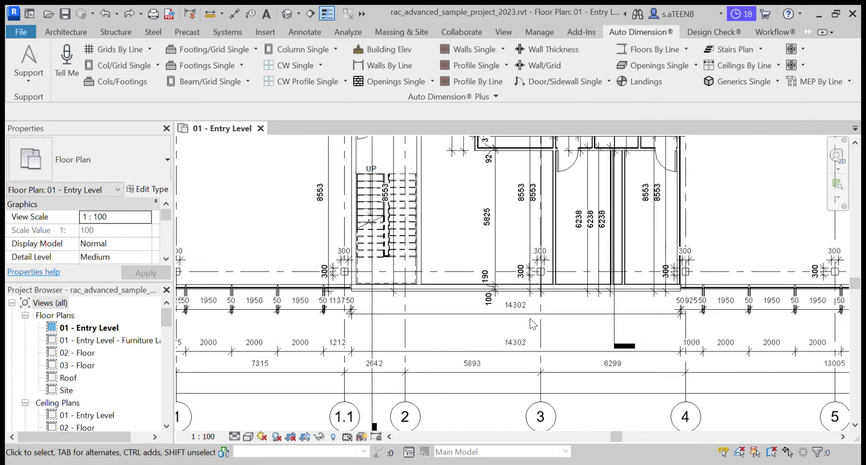
middle_click_drag(532, 436, 329, 397)
mouse_move(570, 329)
middle_mouse_down()
mouse_move(384, 324)
mouse_move(370, 314)
middle_mouse_up()
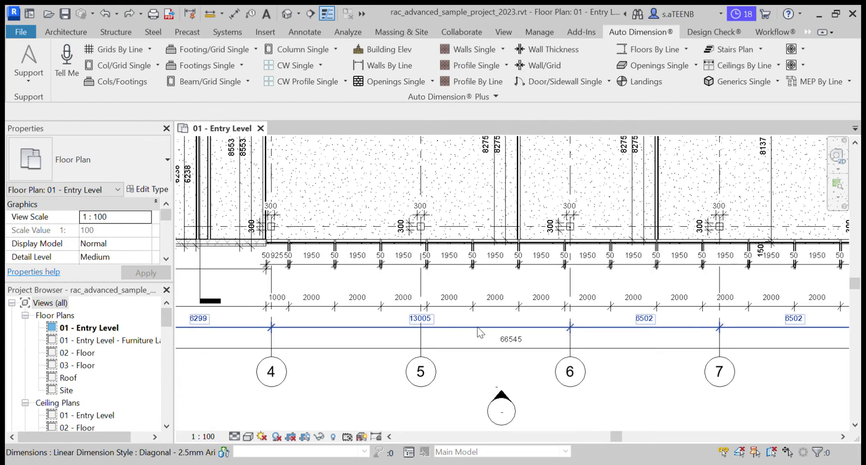
middle_click_drag(479, 332, 455, 321)
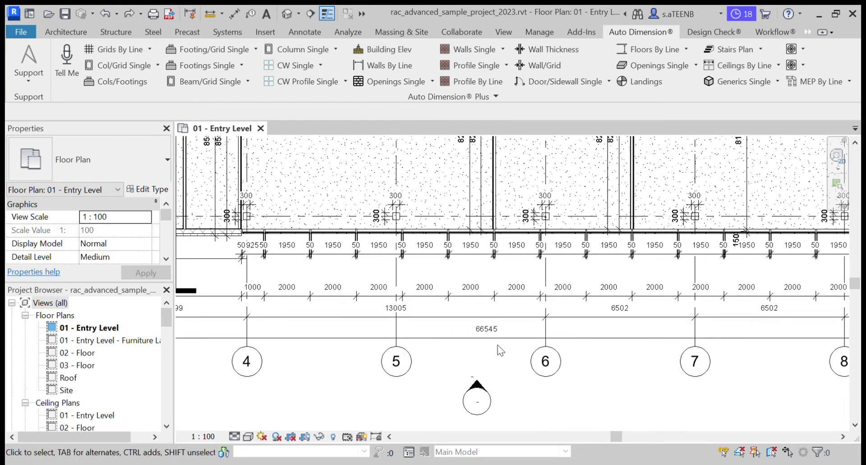